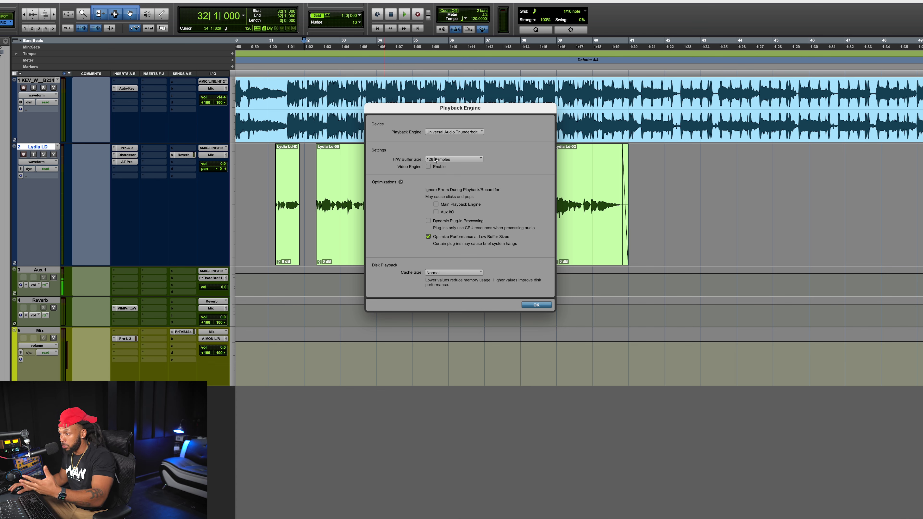
# Check the available hardware buffer sizes in the Playback Engine settings, keep 128 Samples and close the dialog.
pyautogui.click(434, 160)
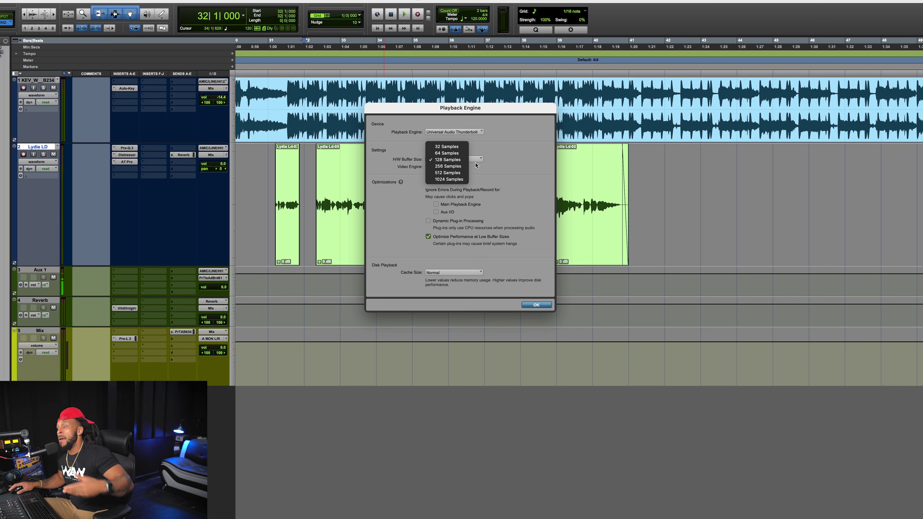
pyautogui.click(510, 166)
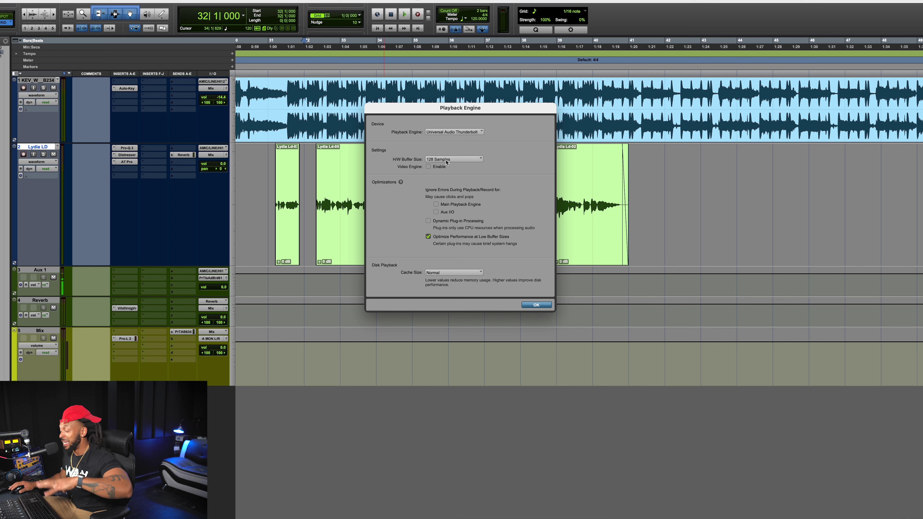
pyautogui.click(536, 305)
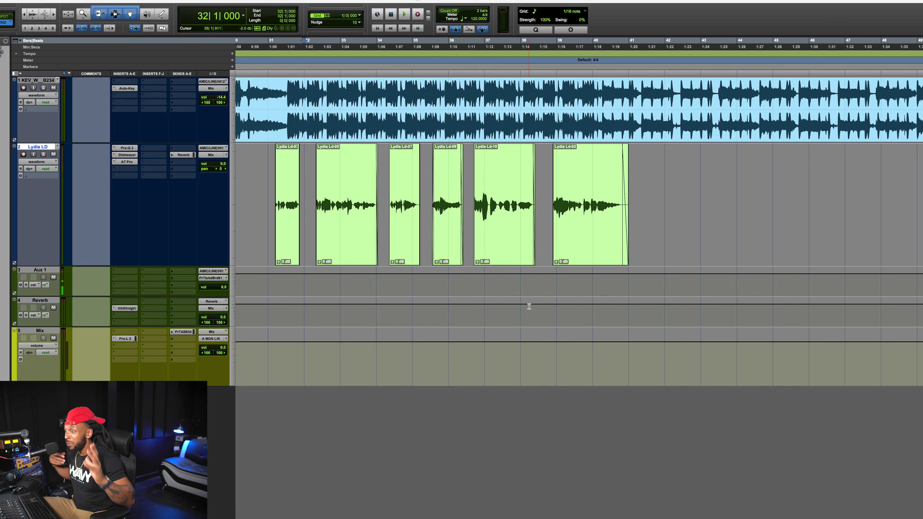
# Make the AT Pro, Distressor and Pro-Q 3 inserts on the lead vocal track inactive.
pyautogui.rightClick(133, 163)
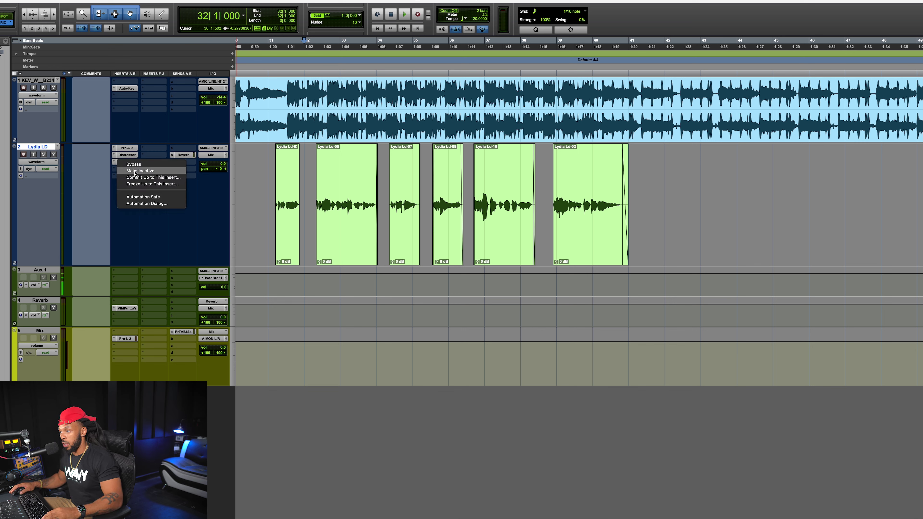
pyautogui.click(129, 171)
pyautogui.rightClick(127, 155)
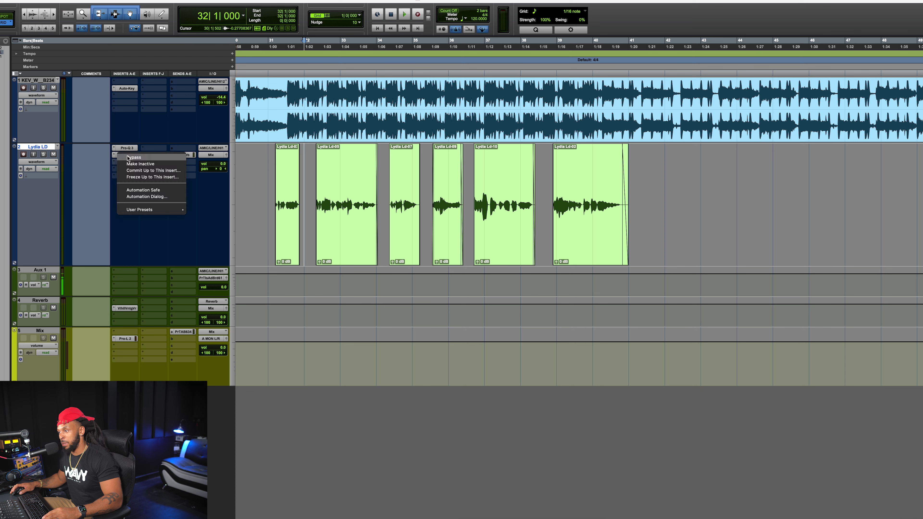
pyautogui.click(131, 163)
pyautogui.rightClick(127, 149)
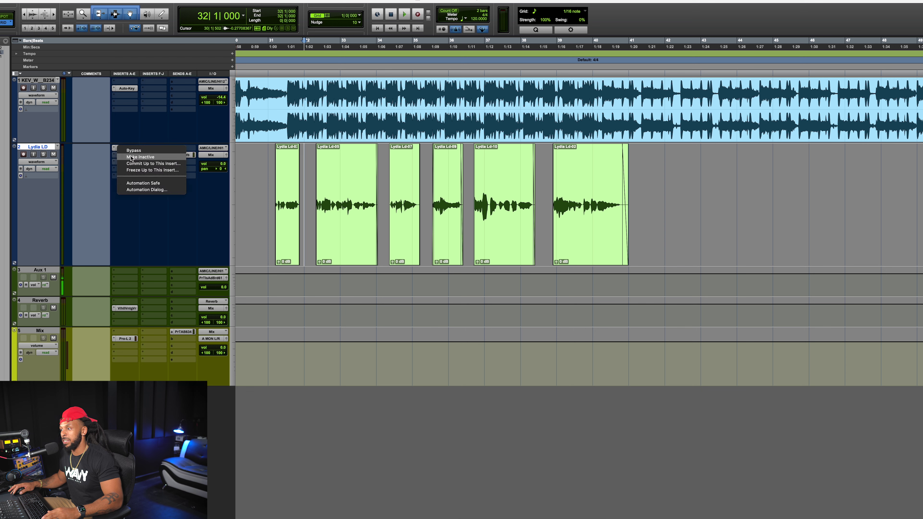
pyautogui.click(133, 156)
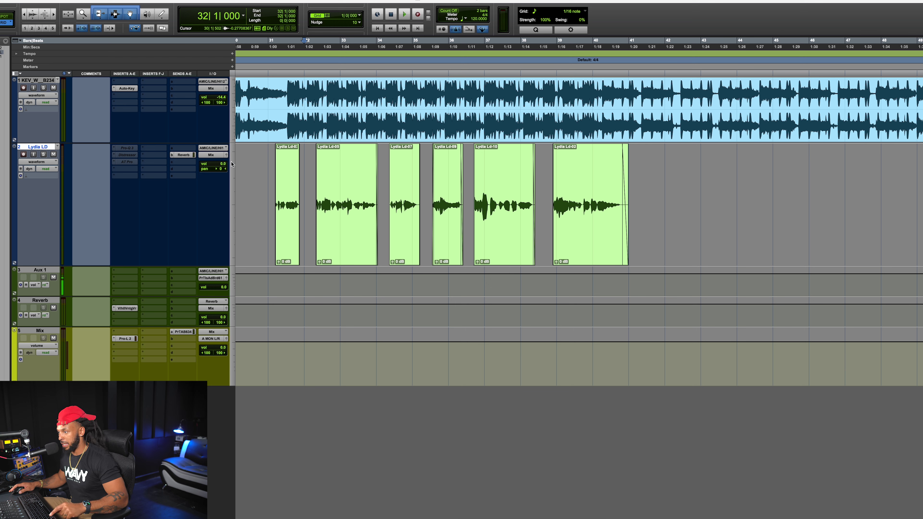
# Switch the lead vocal track's volume readout to delay and make its Pro-Q 3 insert active again.
pyautogui.keyDown('super'); pyautogui.click(221, 166); pyautogui.keyUp('super')
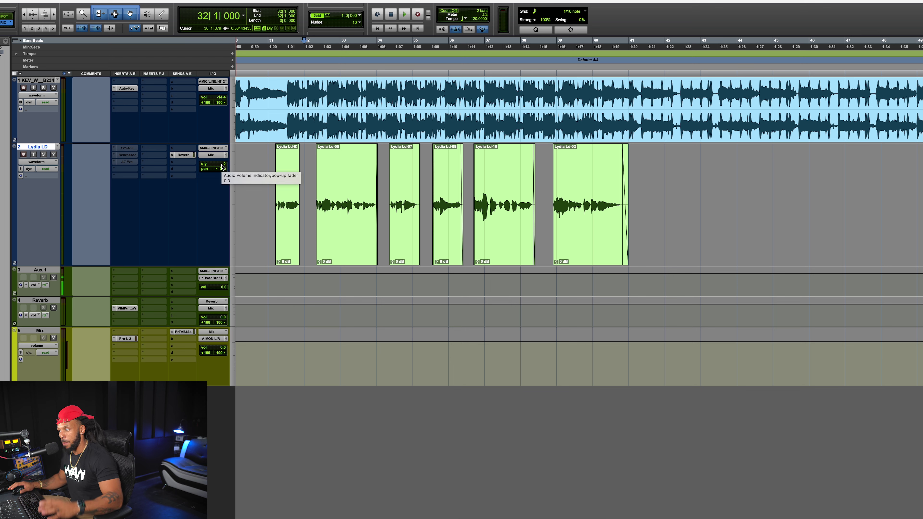
pyautogui.rightClick(128, 149)
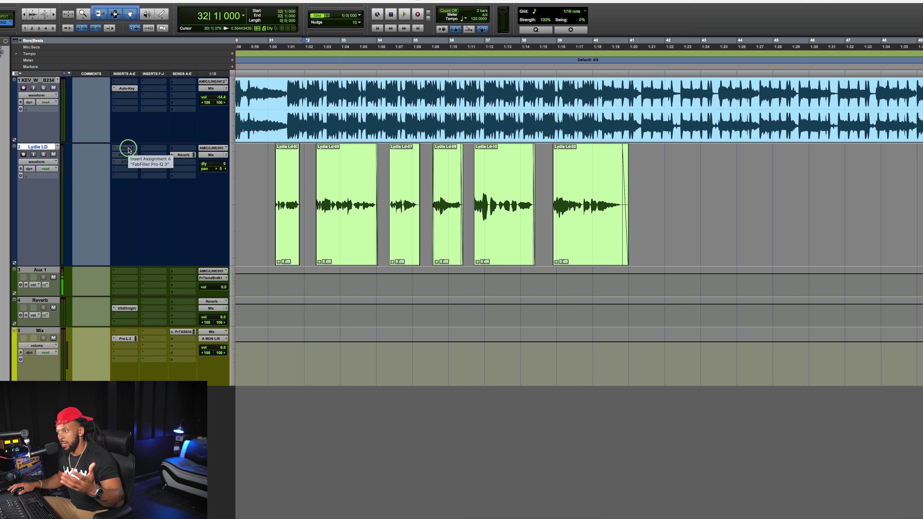
pyautogui.click(135, 158)
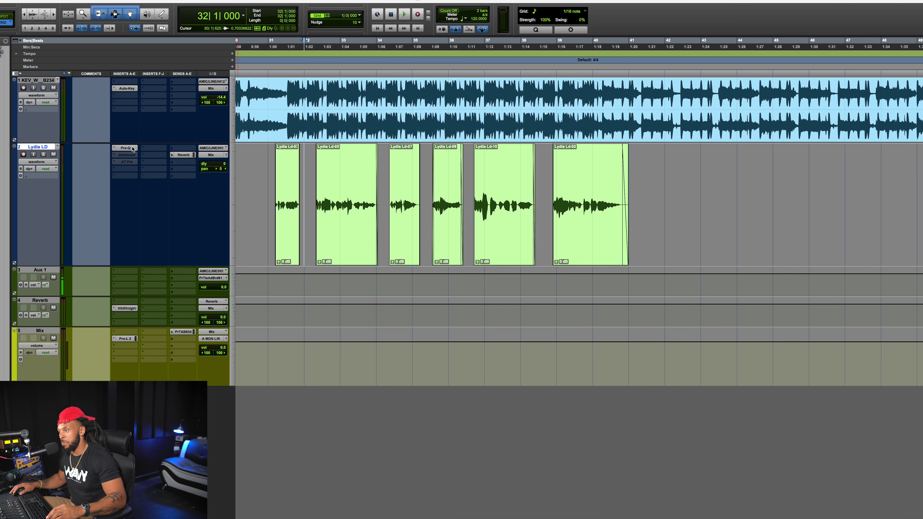
# Open Pro-Q 3 on the lead vocal track and set its processing mode to Natural Phase.
pyautogui.click(127, 148)
pyautogui.moveTo(145, 0); pyautogui.dragTo(483, 73)
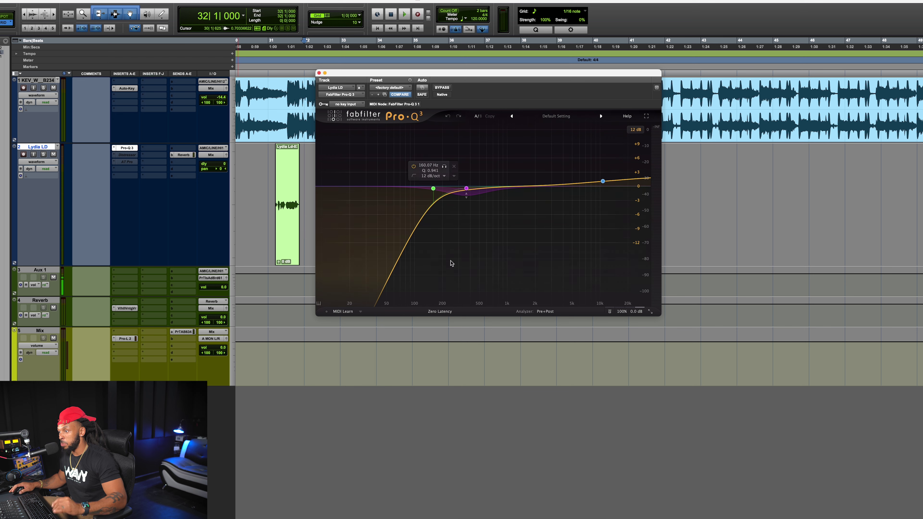
pyautogui.click(440, 312)
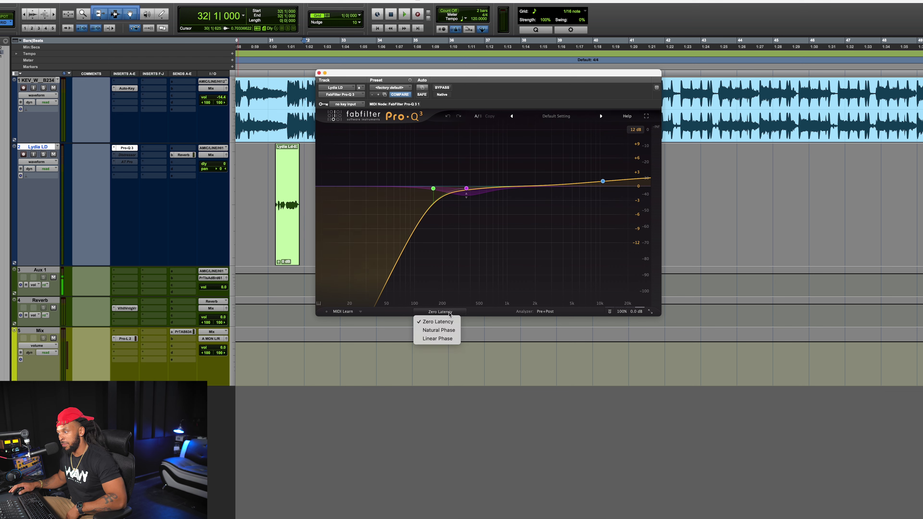
pyautogui.click(448, 331)
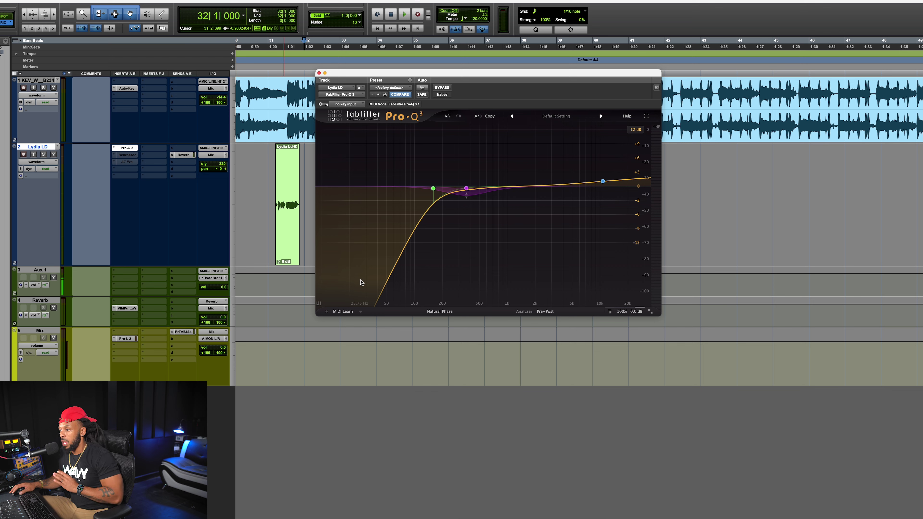
# Set the Pro-Q 3 processing mode back to Zero Latency and close the plug-in window.
pyautogui.moveTo(436, 313)
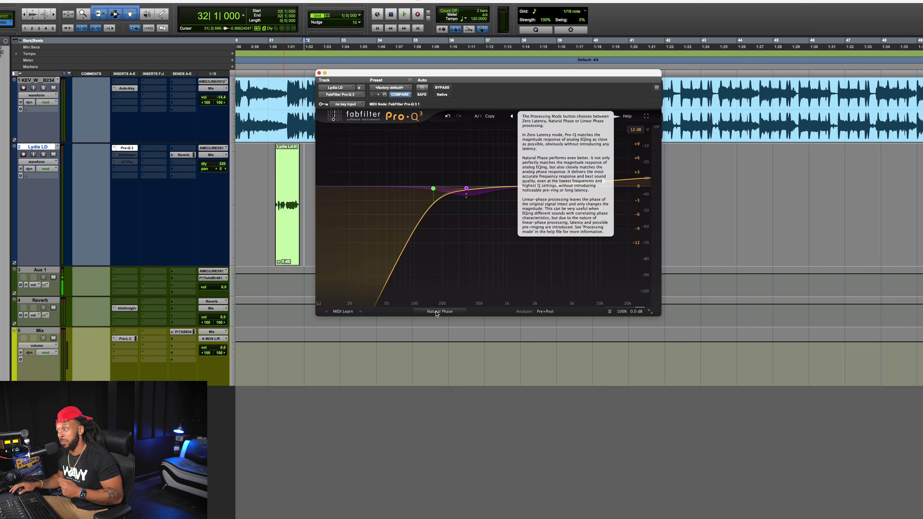
pyautogui.click(437, 313)
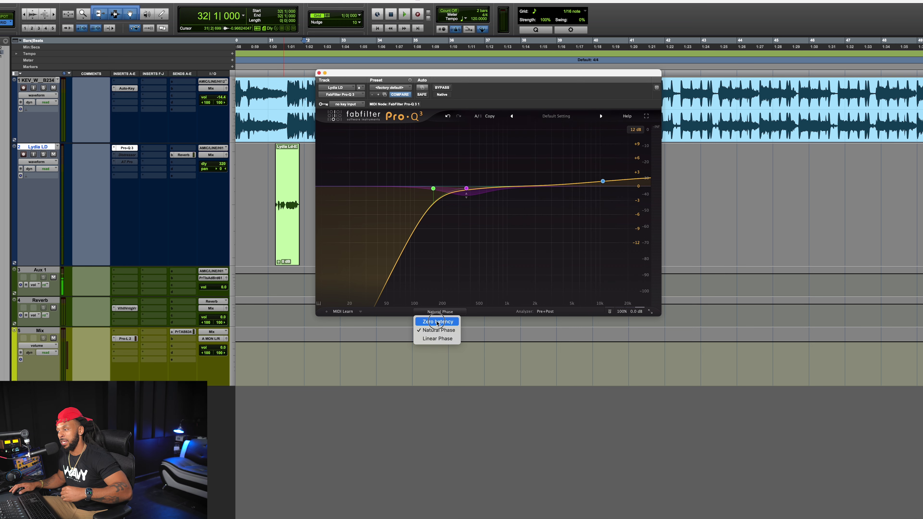
pyautogui.click(437, 322)
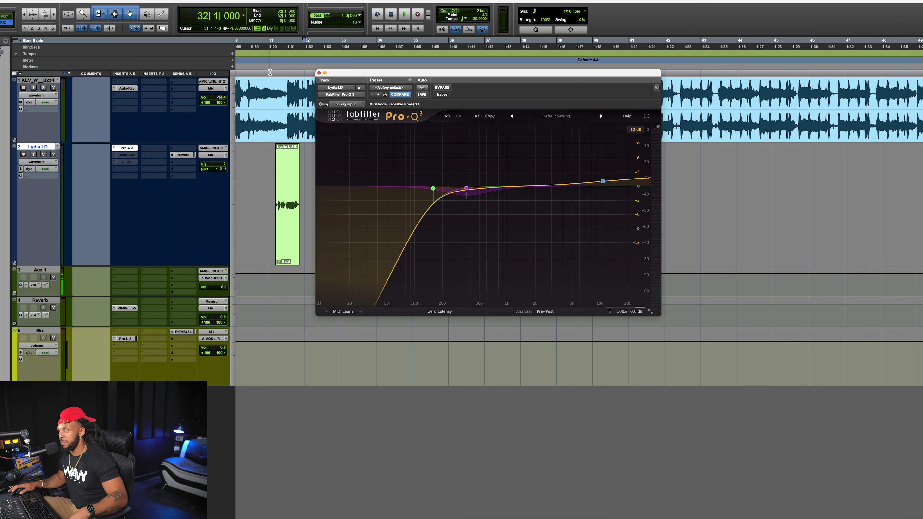
pyautogui.click(319, 73)
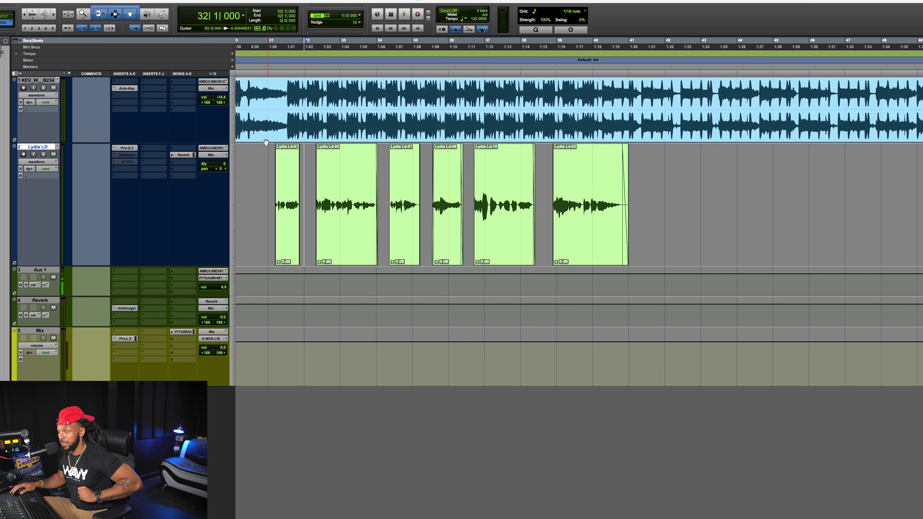
# Make the Distressor insert on the lead vocal track active and open its plug-in window.
pyautogui.rightClick(135, 155)
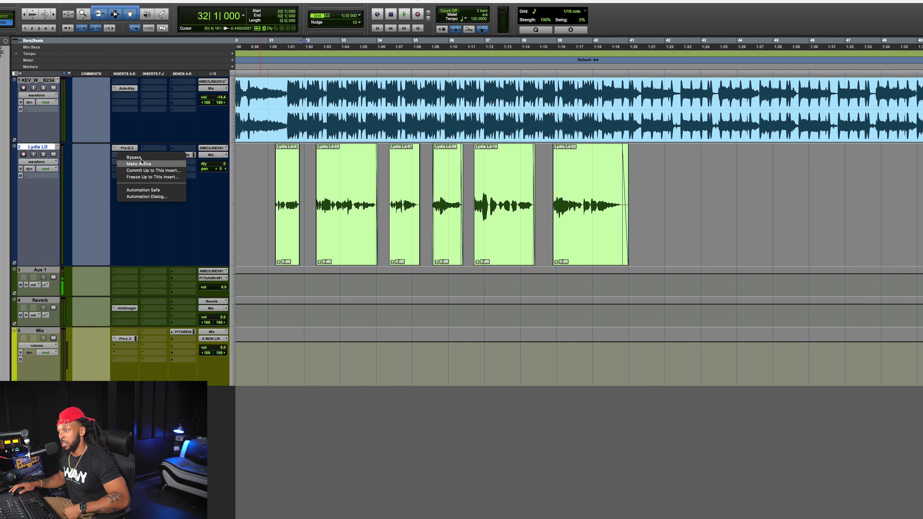
pyautogui.click(139, 163)
pyautogui.click(127, 156)
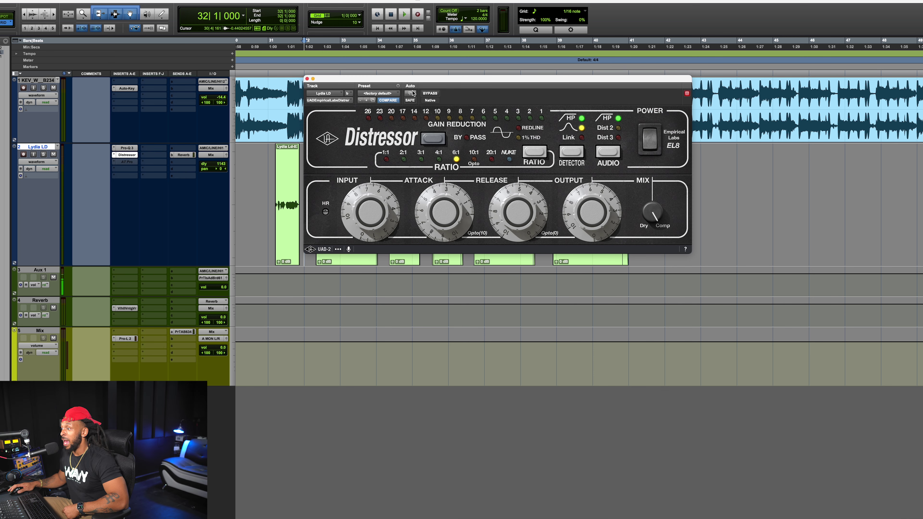
pyautogui.moveTo(413, 80); pyautogui.dragTo(382, 96)
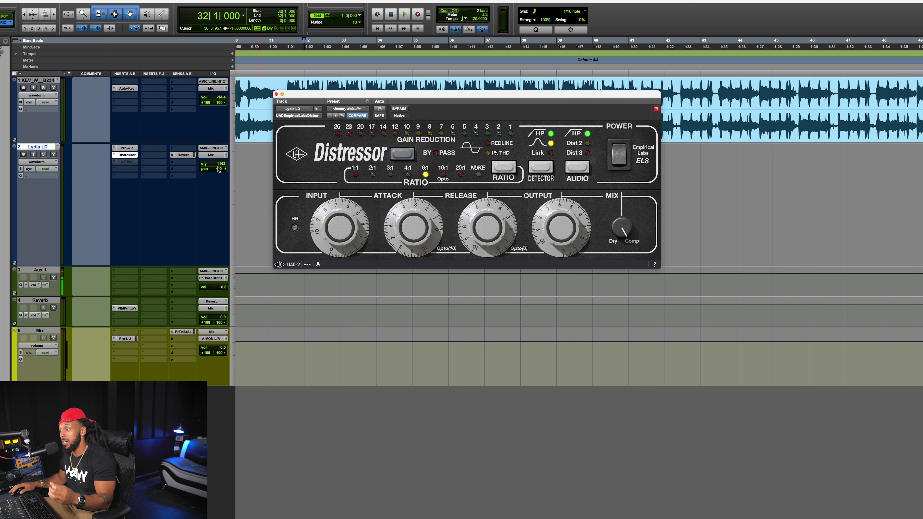
# Turn on the low-latency live tracking mode of the Distressor plug-in.
pyautogui.rightClick(126, 147)
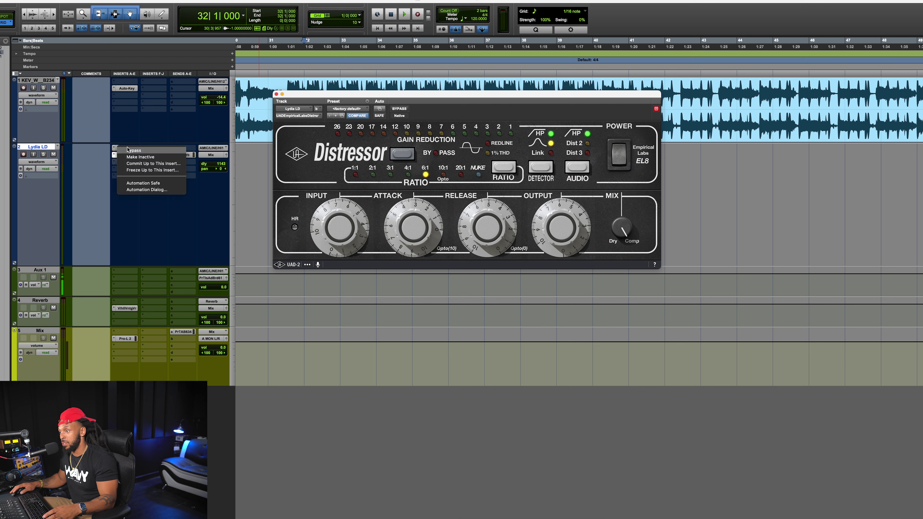
pyautogui.click(115, 140)
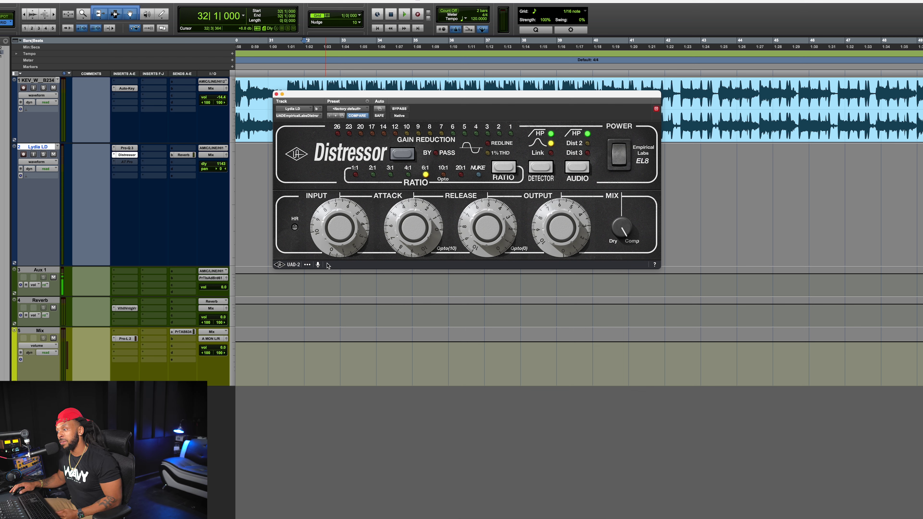
pyautogui.click(318, 265)
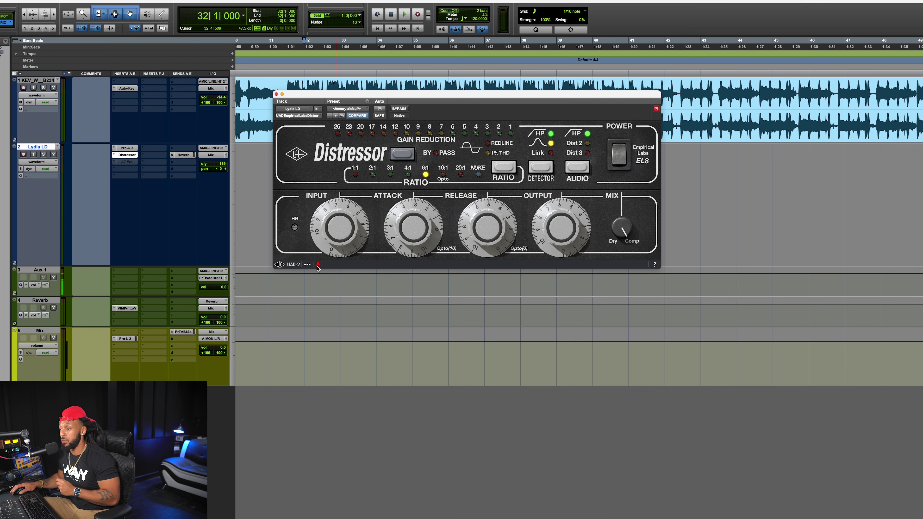
# Make the AT Pro insert on the lead vocal track active and close the Distressor window.
pyautogui.rightClick(130, 166)
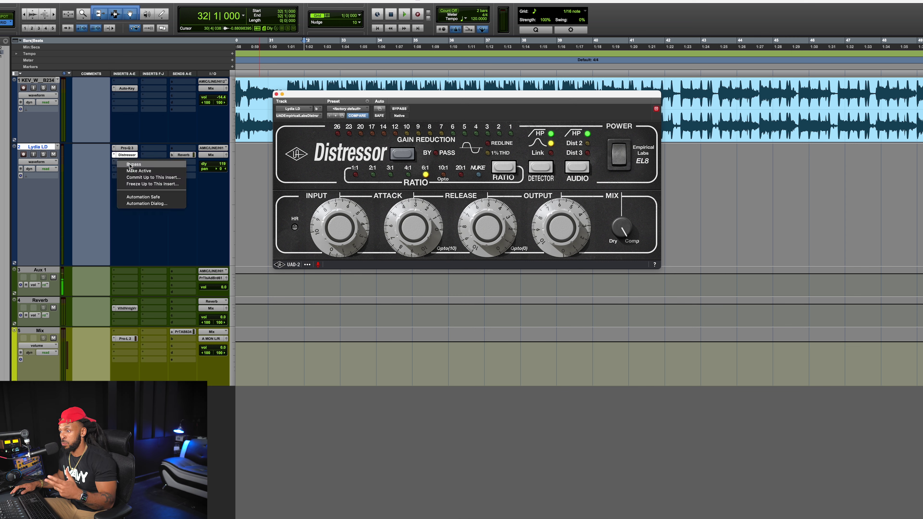
pyautogui.click(139, 175)
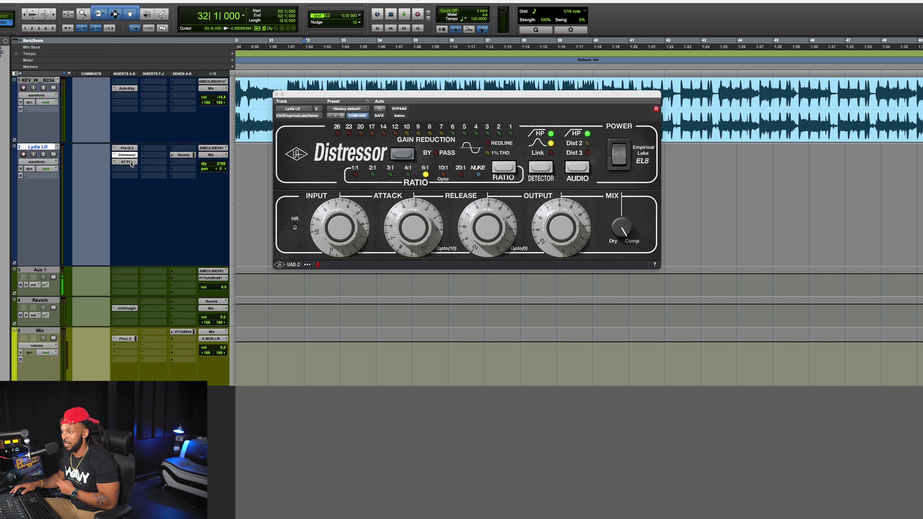
pyautogui.press('super+w')
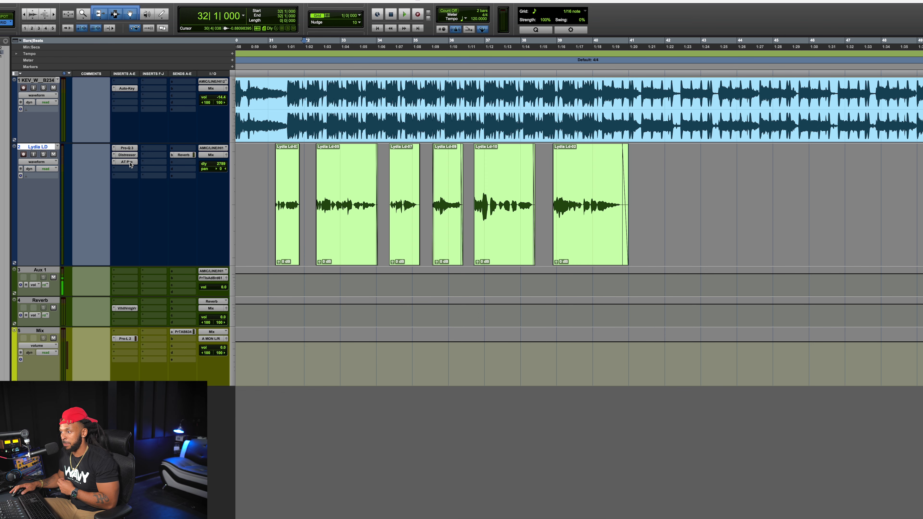
# Open Auto-Tune Pro on the lead vocal track and enable its Use Low Latency option.
pyautogui.click(130, 164)
pyautogui.moveTo(354, 93); pyautogui.dragTo(351, 59)
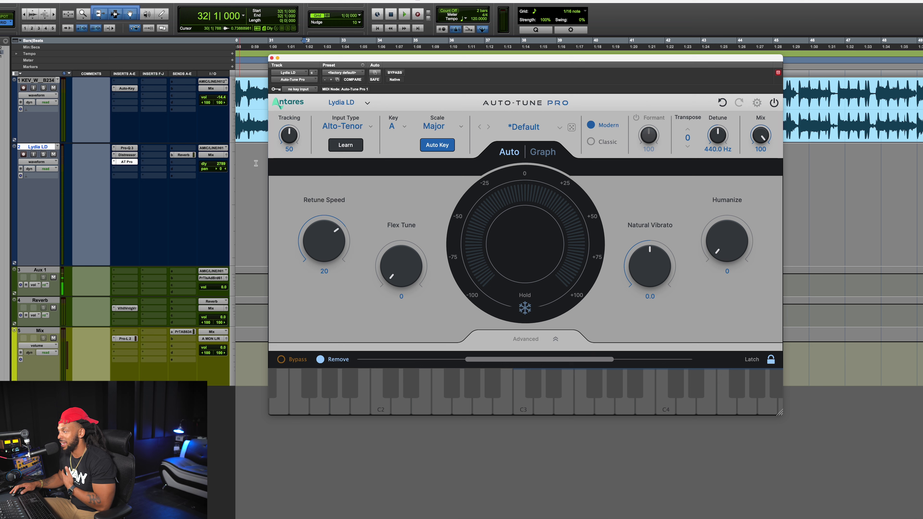
pyautogui.click(757, 103)
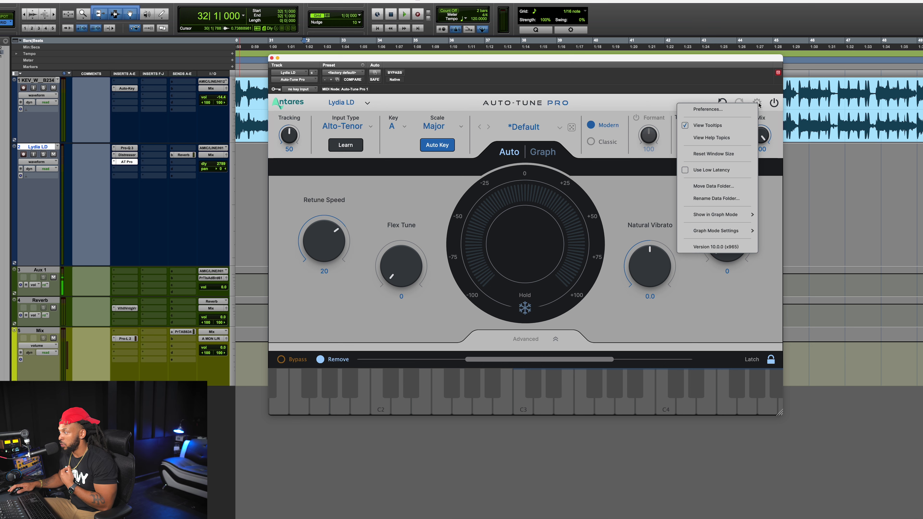
pyautogui.click(714, 174)
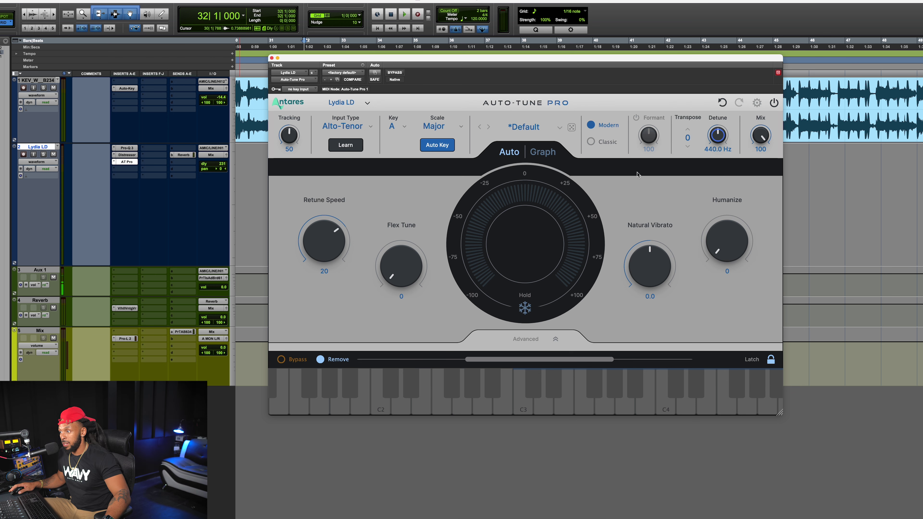